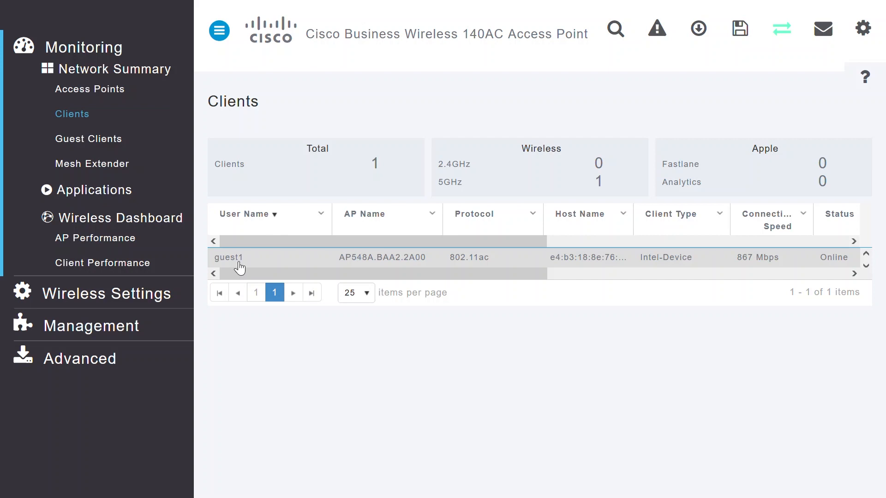
# - Open the guest1 client's details and examine its general information, mobility state and network settings
pyautogui.click(239, 262)
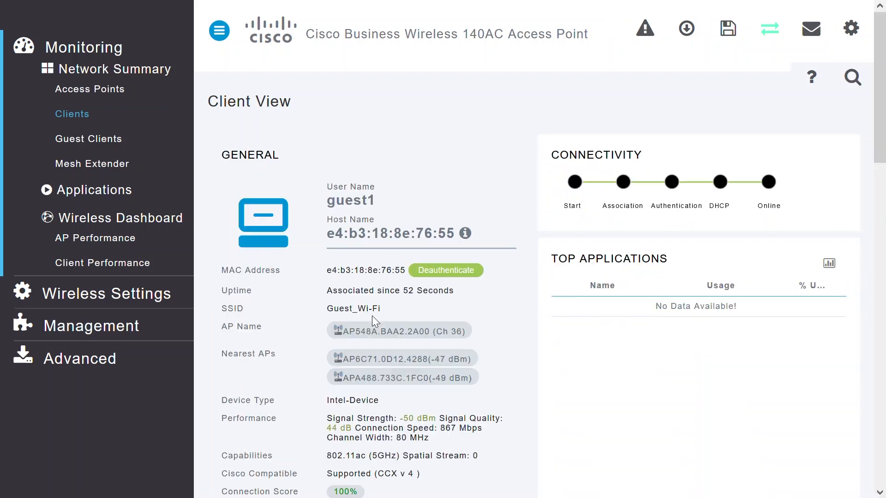
pyautogui.moveTo(878, 148); pyautogui.dragTo(884, 270)
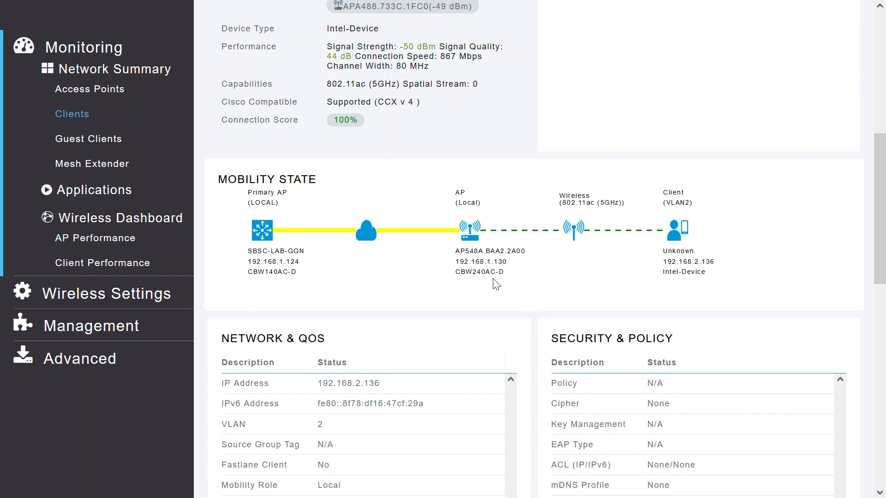
pyautogui.moveTo(878, 232); pyautogui.dragTo(878, 283)
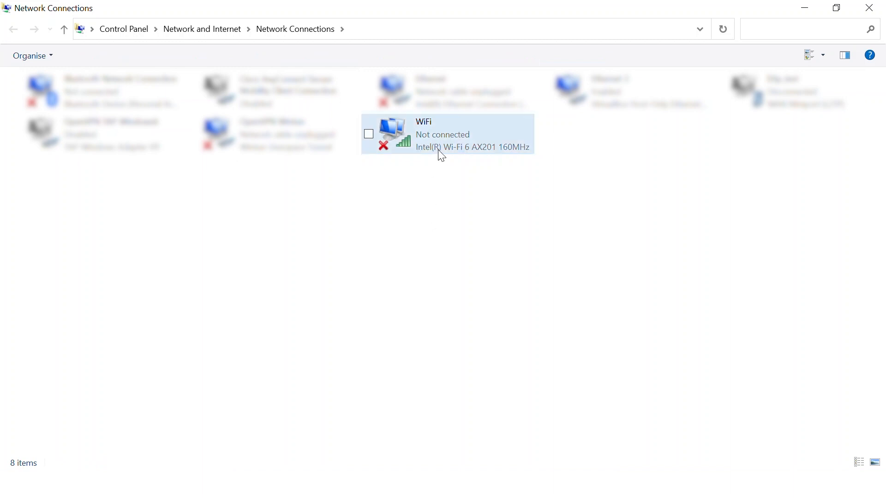
# - Switch to Windows Network Connections and connect the WiFi adapter to the Guest_Wi-Fi network
pyautogui.click(445, 133)
pyautogui.doubleClick(445, 133)
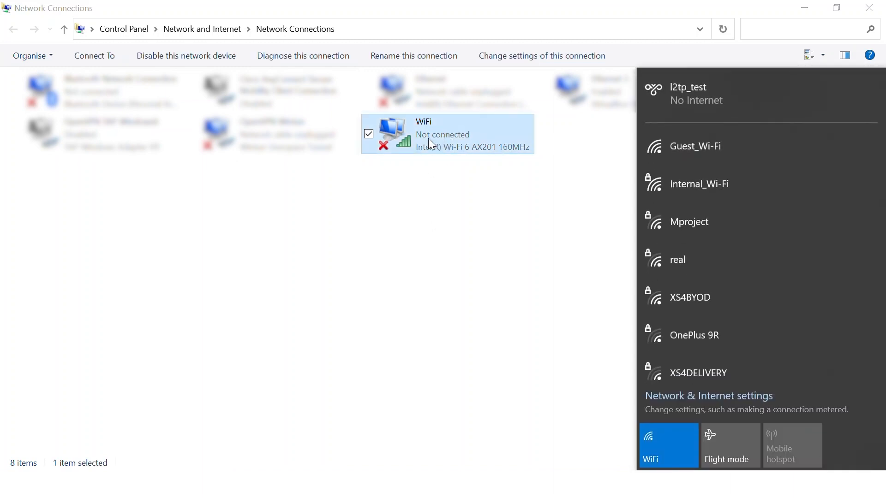
pyautogui.click(691, 151)
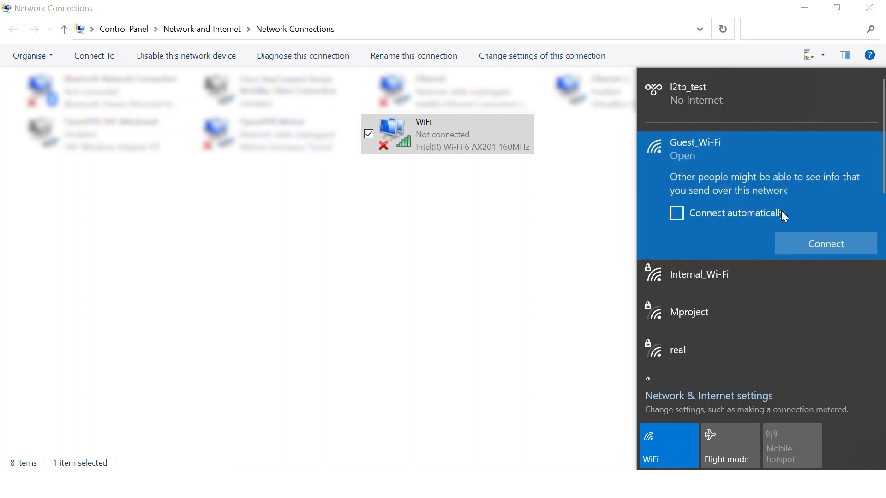
pyautogui.click(824, 245)
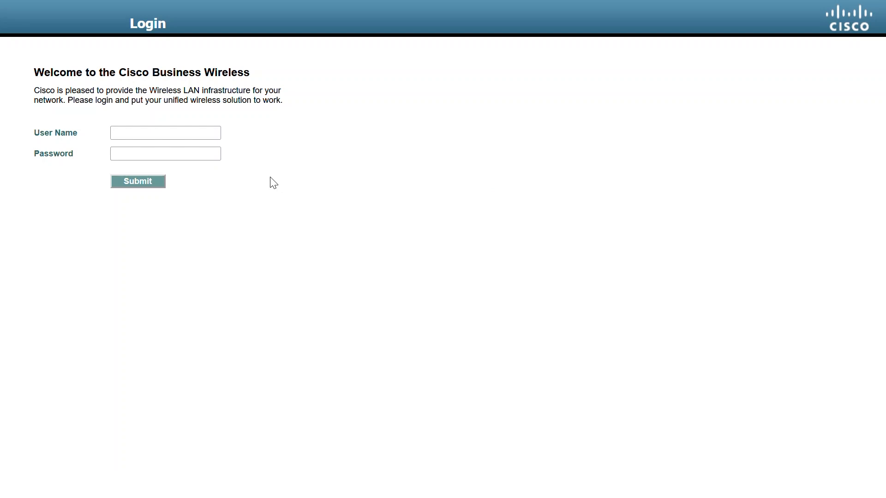
# - Log in to the Cisco Business Wireless guest portal as guest2 with the account password
pyautogui.click(187, 131)
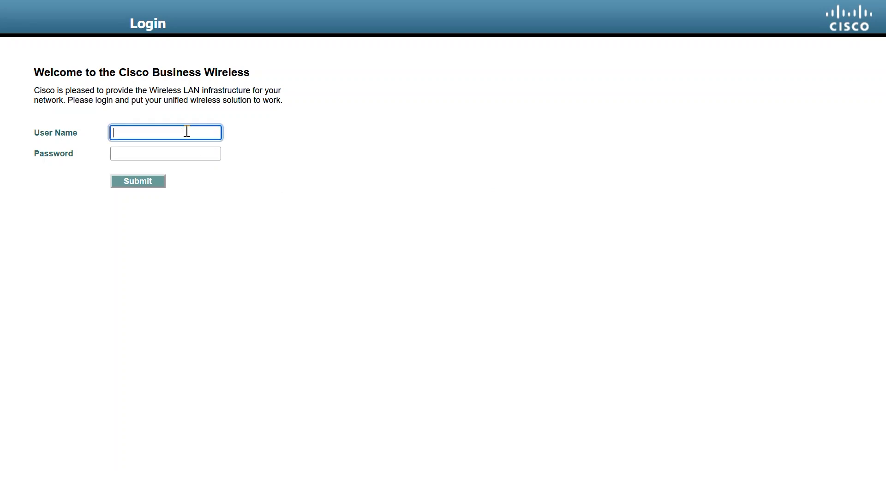
pyautogui.write('guest2')
pyautogui.click(177, 152)
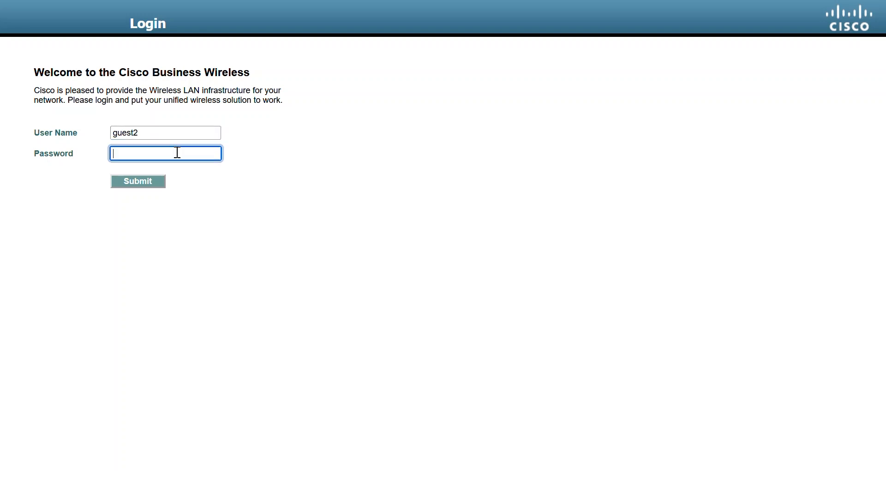
pyautogui.write('••••••')
pyautogui.click(154, 182)
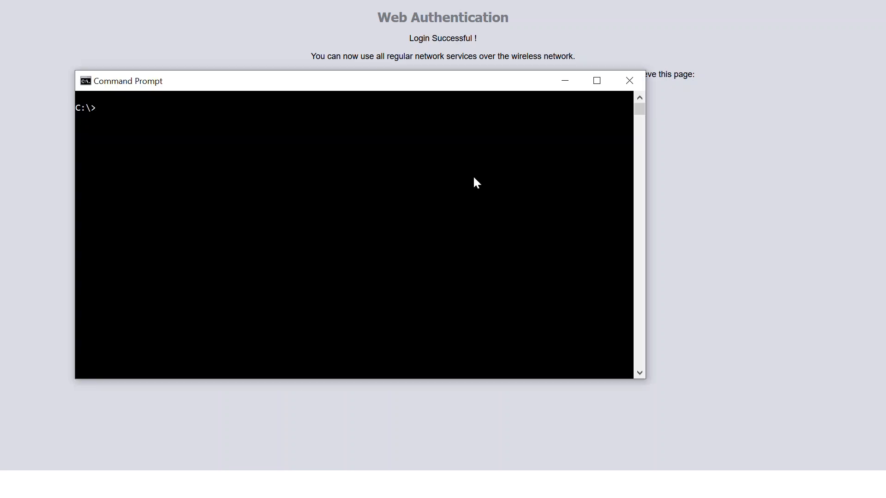
# - Switch to Command Prompt, run ipconfig and examine the WiFi adapter's IP configuration
pyautogui.click(439, 167)
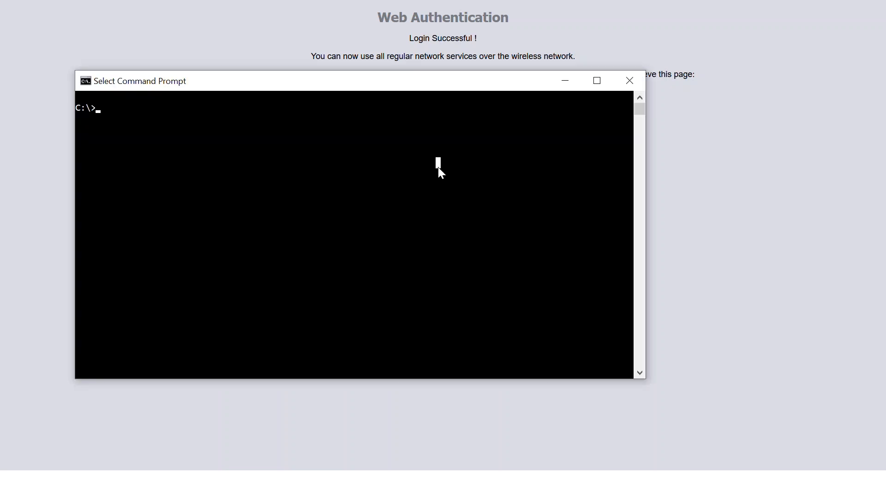
pyautogui.write('ipconfig')
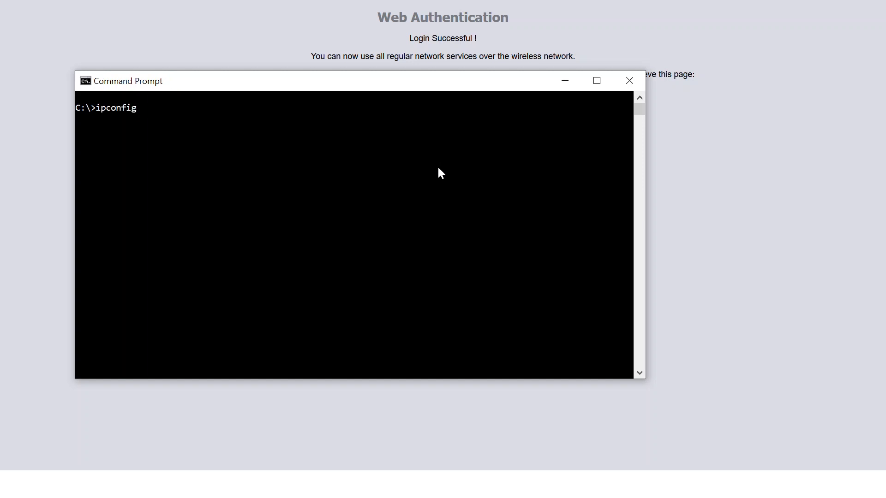
pyautogui.press('Return')
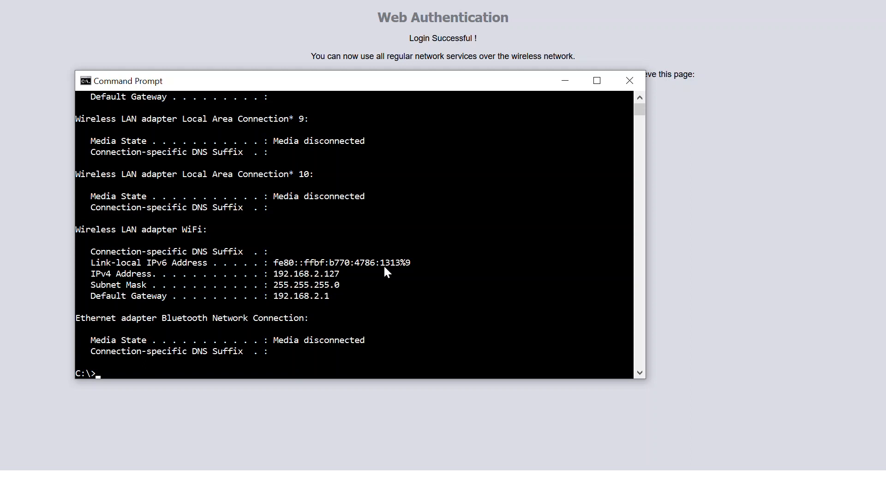
pyautogui.scroll(7, 642, 99)
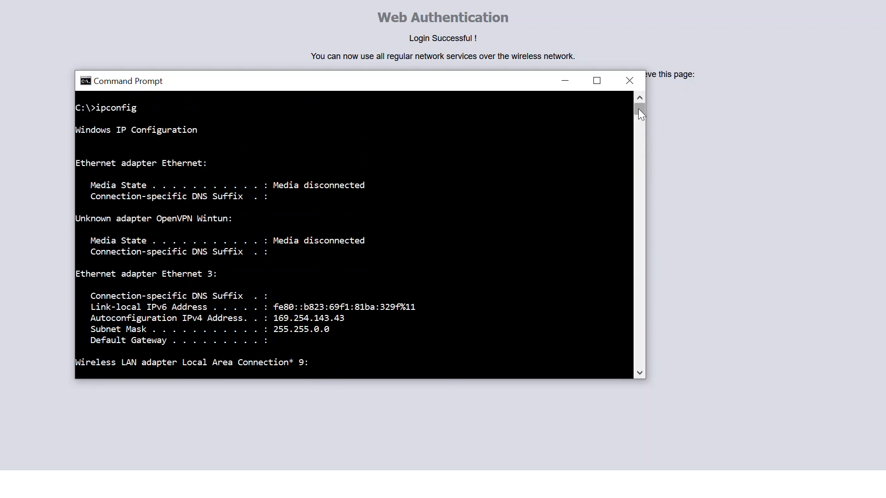
pyautogui.scroll(-8, 406, 363)
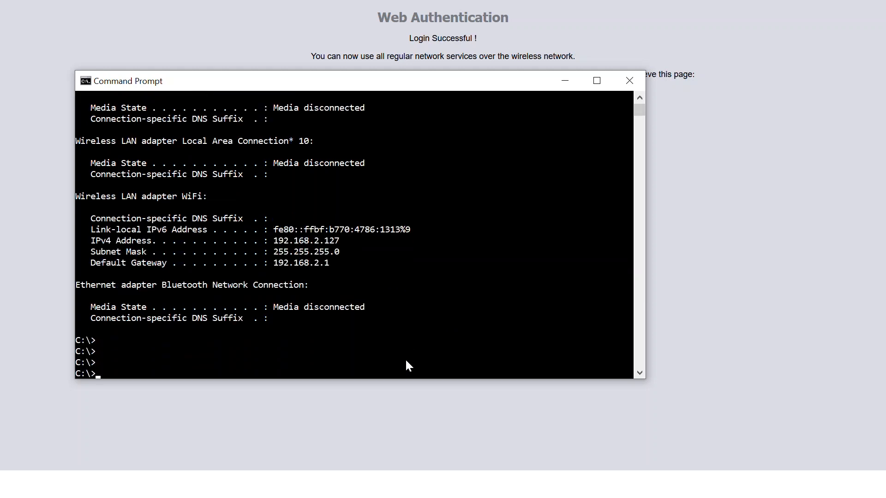
# - Ping 192.168.1.107 from the guest computer to test access to the internal network
pyautogui.click(395, 345)
pyautogui.write('ping 192.168.1.107')
pyautogui.press('Return')
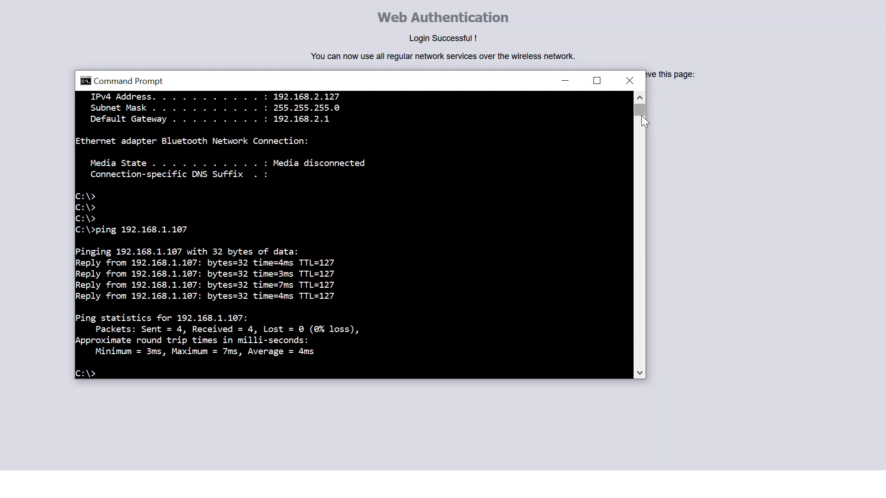
pyautogui.moveTo(641, 97); pyautogui.dragTo(641, 97)
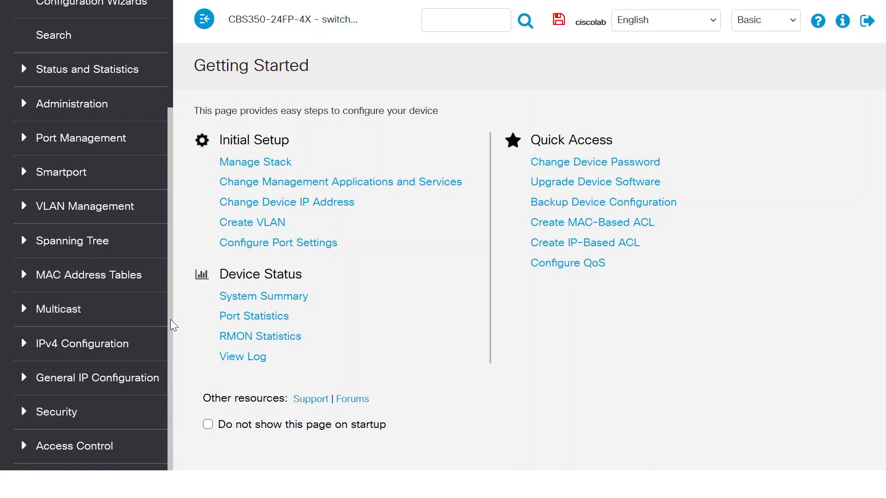
# - Switch to the CBS350 switch's web interface and add an IPv4-based ACL named Guest
pyautogui.click(74, 448)
pyautogui.moveTo(170, 238); pyautogui.dragTo(170, 365)
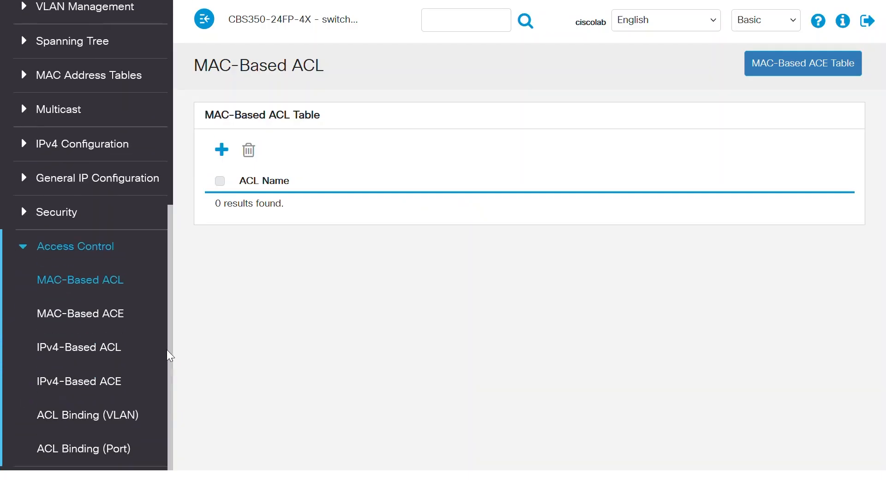
pyautogui.click(98, 355)
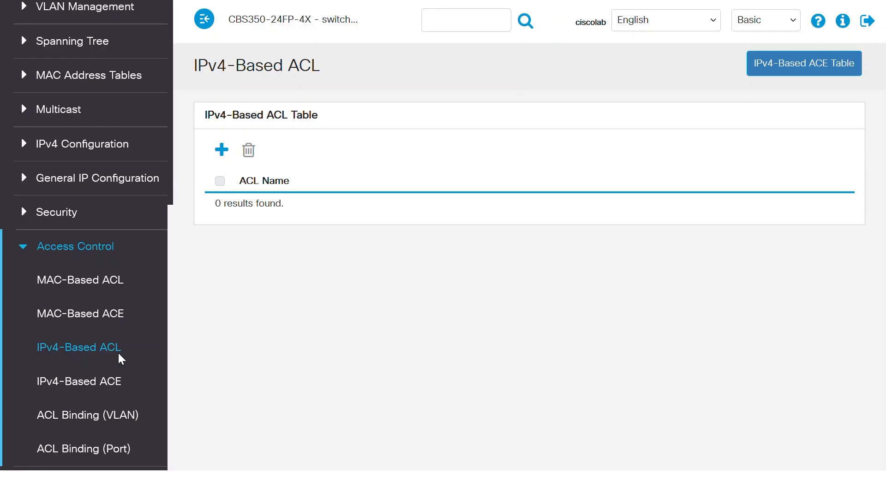
pyautogui.click(222, 150)
pyautogui.click(312, 152)
pyautogui.write('Guest')
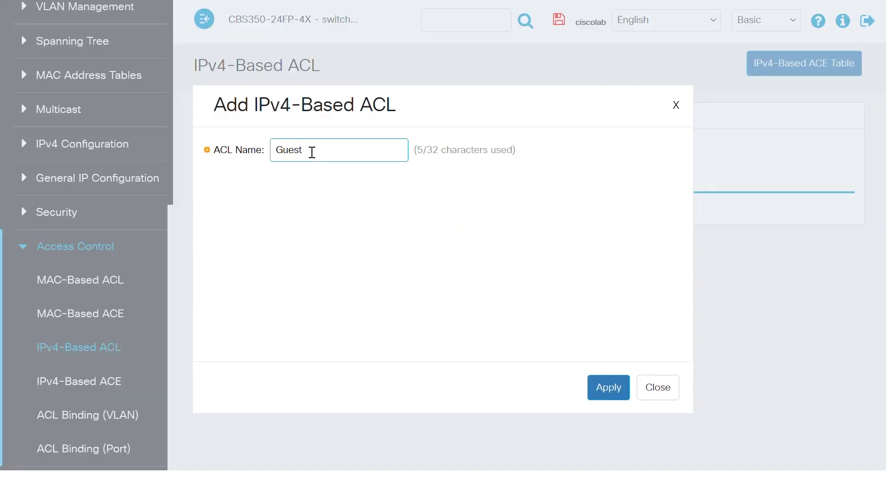
pyautogui.click(609, 389)
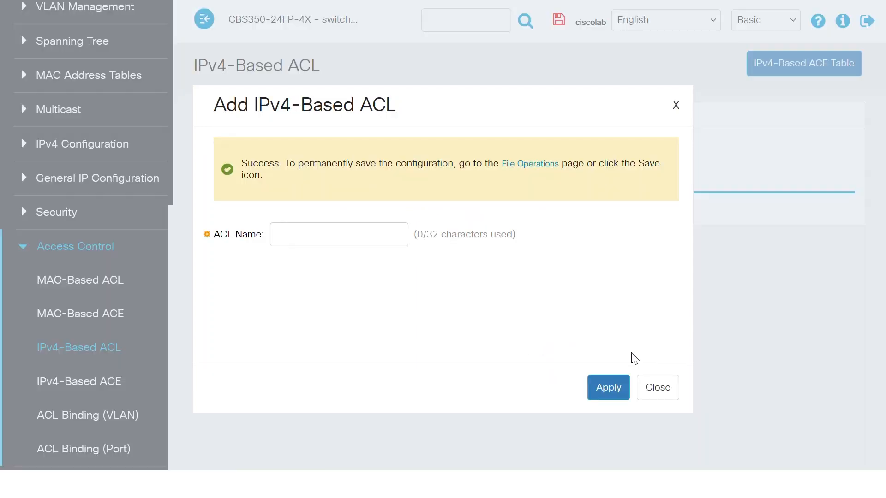
pyautogui.click(667, 392)
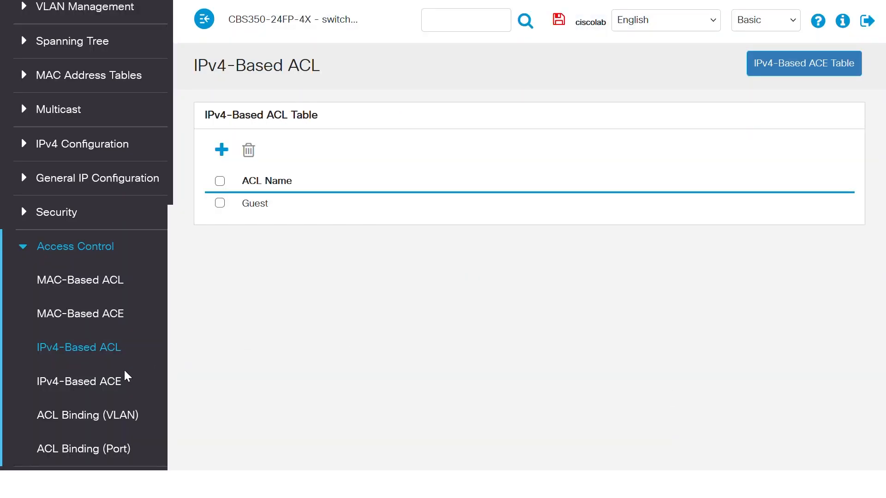
# - Start a new IPv4-based ACE for the Guest ACL with priority 1 and the Deny action
pyautogui.click(99, 388)
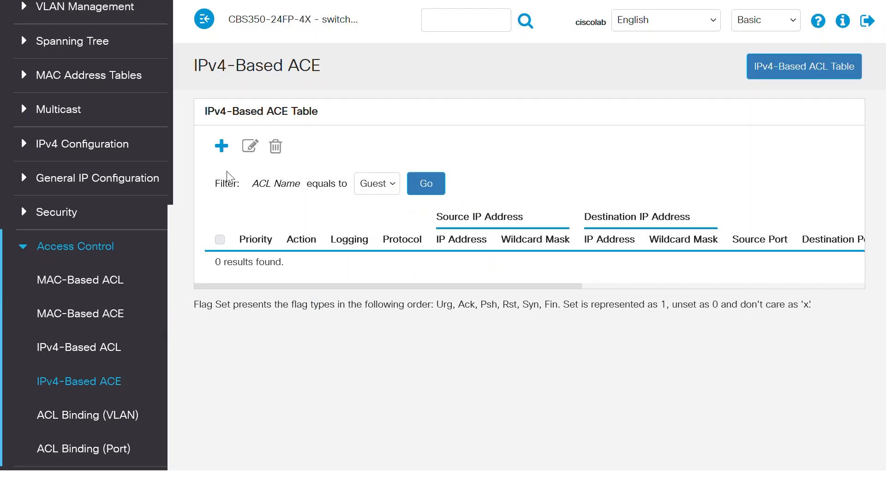
pyautogui.click(221, 148)
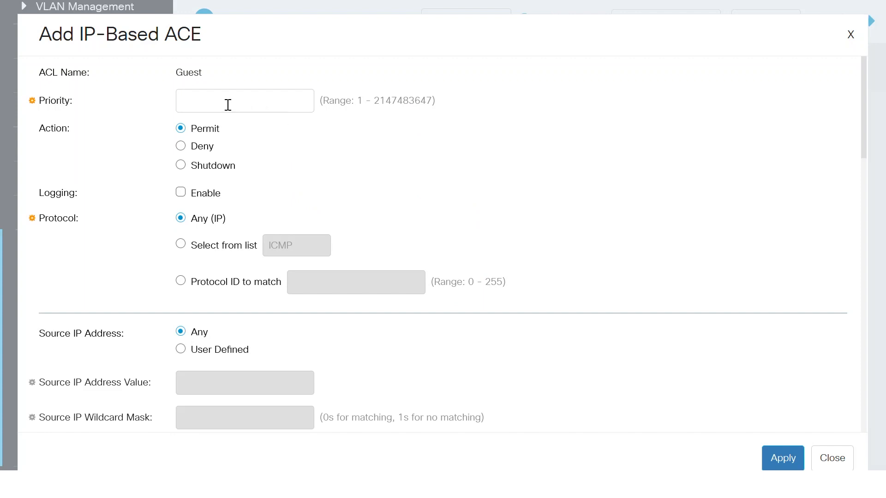
pyautogui.click(195, 105)
pyautogui.click(181, 146)
# - Set the ACE's source to the user-defined address 192.168.2.0 with wildcard mask 0.0.0.255
pyautogui.scroll(-5, 211, 242)
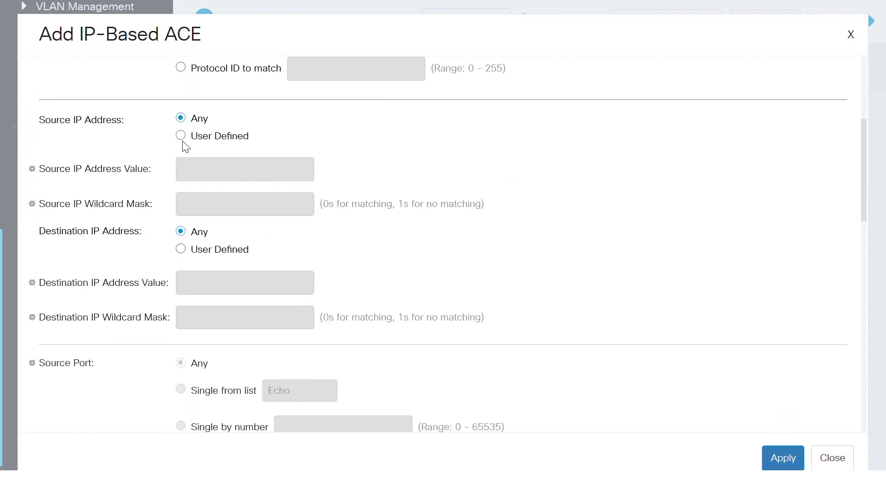
pyautogui.click(182, 137)
pyautogui.click(208, 173)
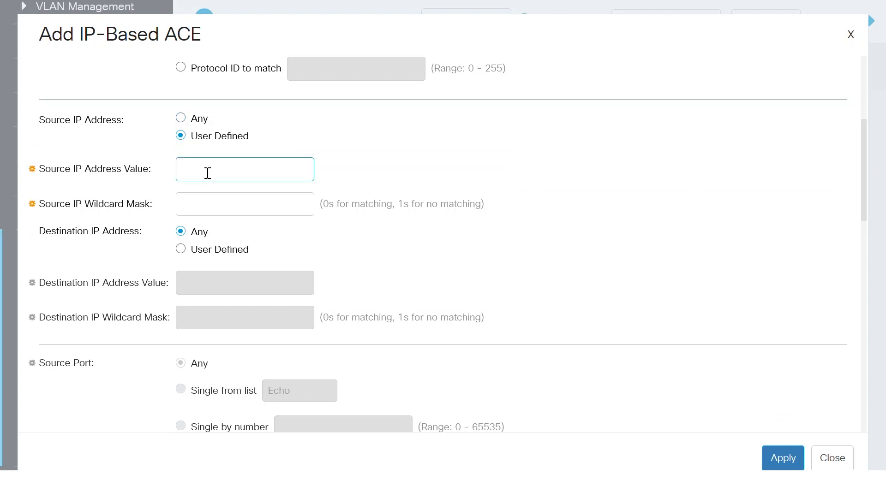
pyautogui.write('192.168.2.0')
pyautogui.click(206, 204)
pyautogui.write('0.0.0')
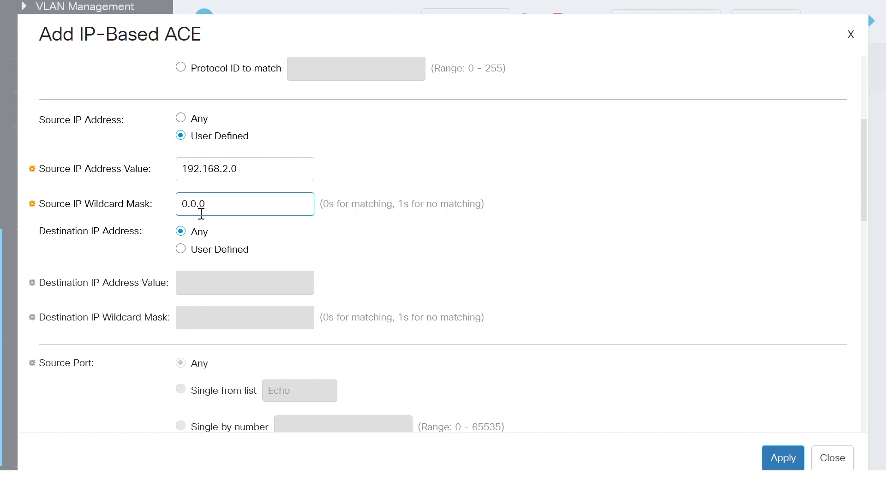
pyautogui.write('.255')
pyautogui.click(256, 232)
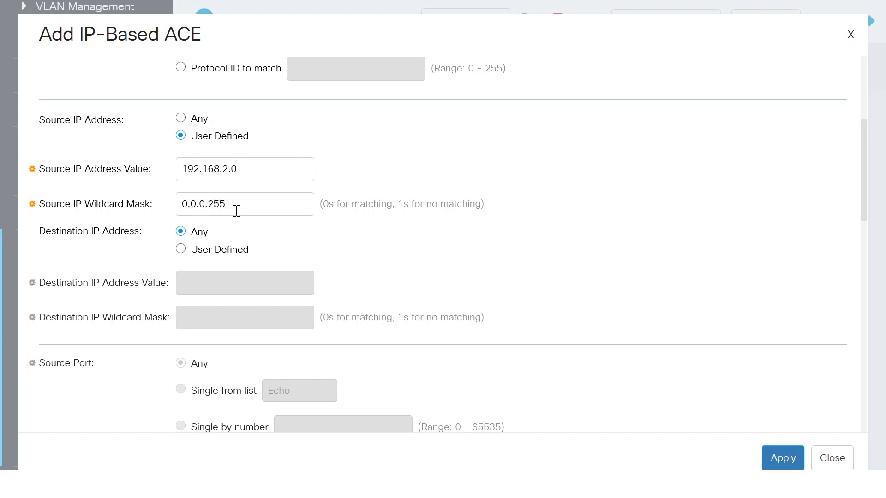
# - Set the ACE's destination to the user-defined address 192.168.1.0 with wildcard mask 0.0.0.255
pyautogui.click(181, 249)
pyautogui.click(214, 283)
pyautogui.write('192.168.1.0')
pyautogui.click(216, 323)
pyautogui.write('0.0.0.255')
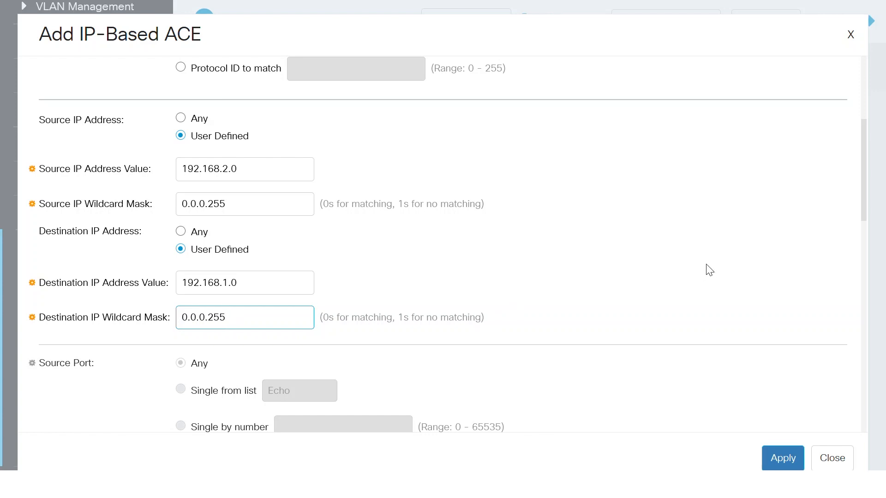
# - Apply the new ACE to the Guest ACL and close the Add IP-Based ACE dialog
pyautogui.moveTo(864, 212); pyautogui.dragTo(882, 433)
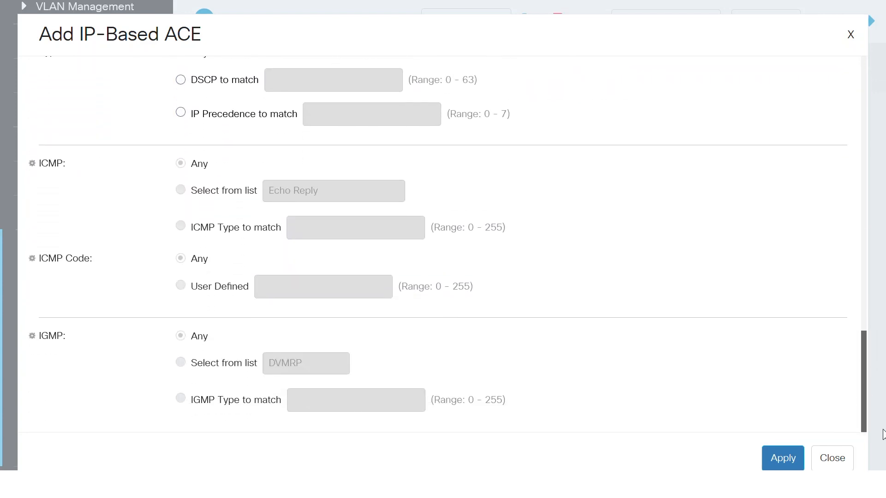
pyautogui.click(778, 457)
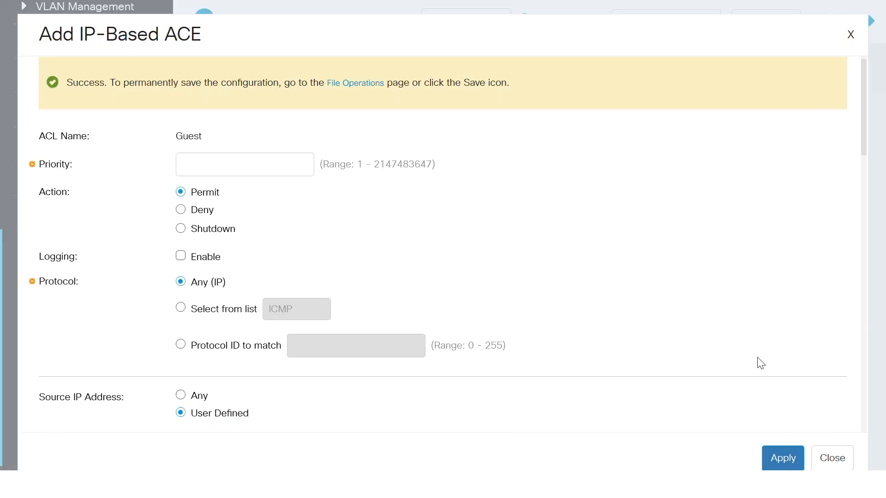
pyautogui.click(834, 458)
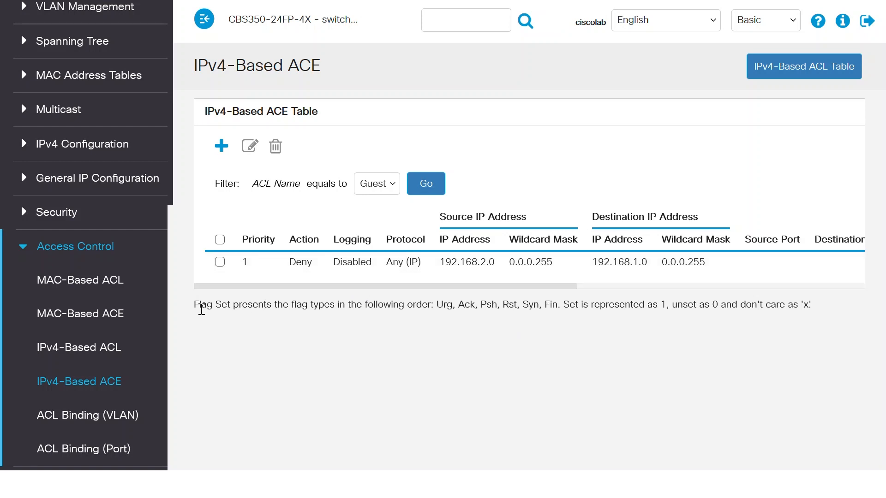
# - Open the ACL binding of port GE5 for editing on the ACL Binding (Port) page
pyautogui.moveTo(170, 272); pyautogui.dragTo(172, 331)
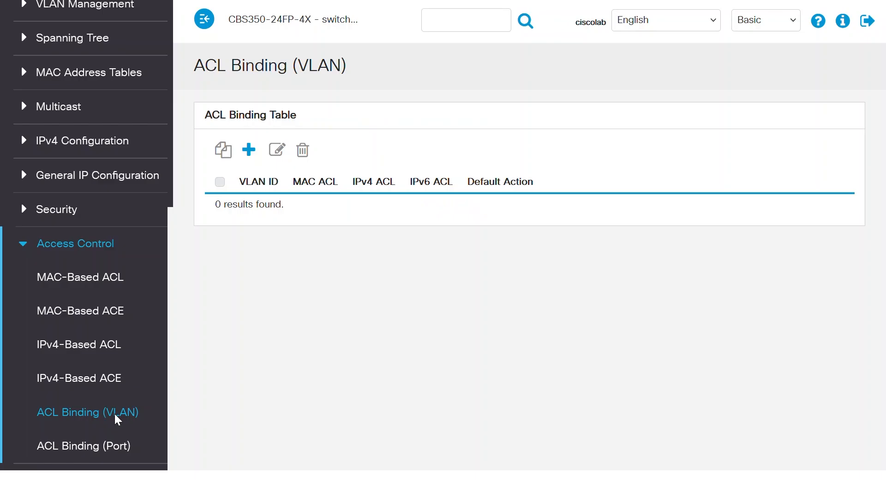
pyautogui.click(87, 446)
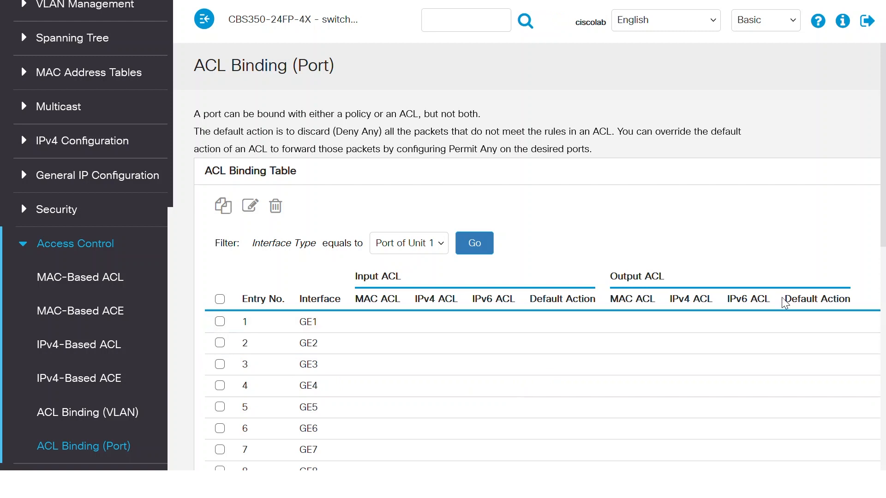
pyautogui.scroll(-2, 863, 280)
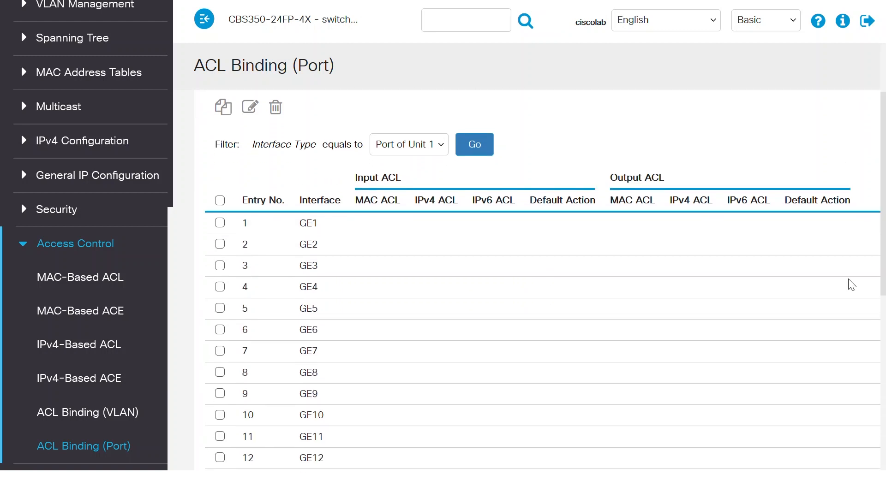
pyautogui.click(221, 308)
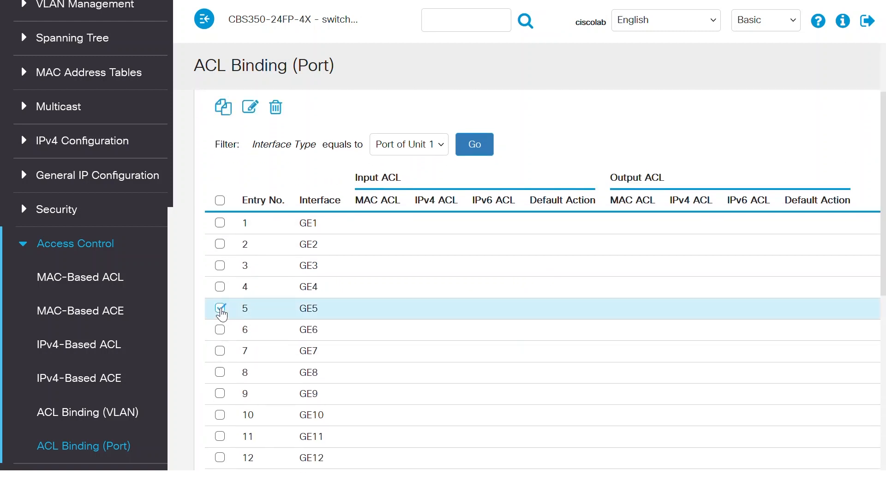
pyautogui.click(250, 107)
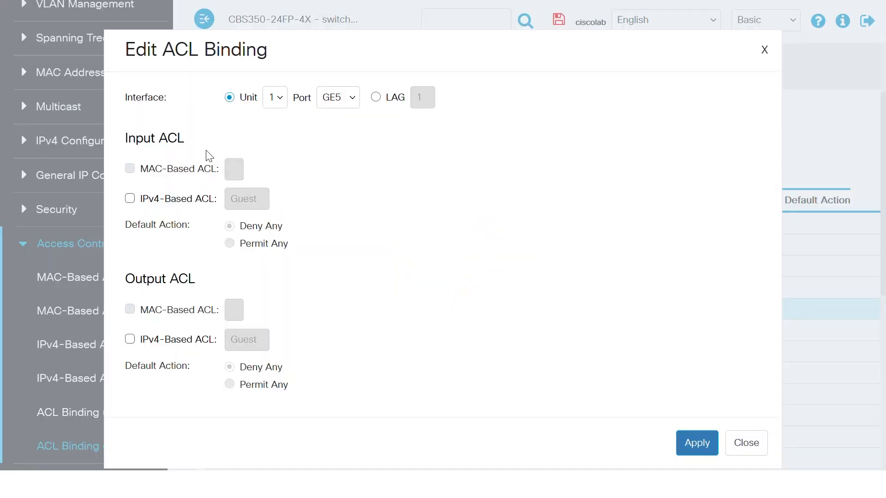
# - Bind the Guest IPv4-based ACL to GE5 for both input and output, with Permit Any as default action, and apply it
pyautogui.click(129, 199)
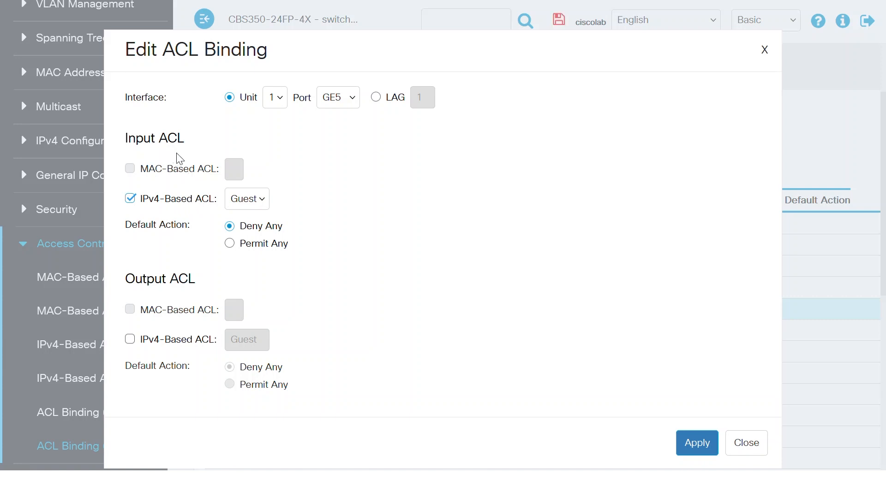
pyautogui.click(253, 207)
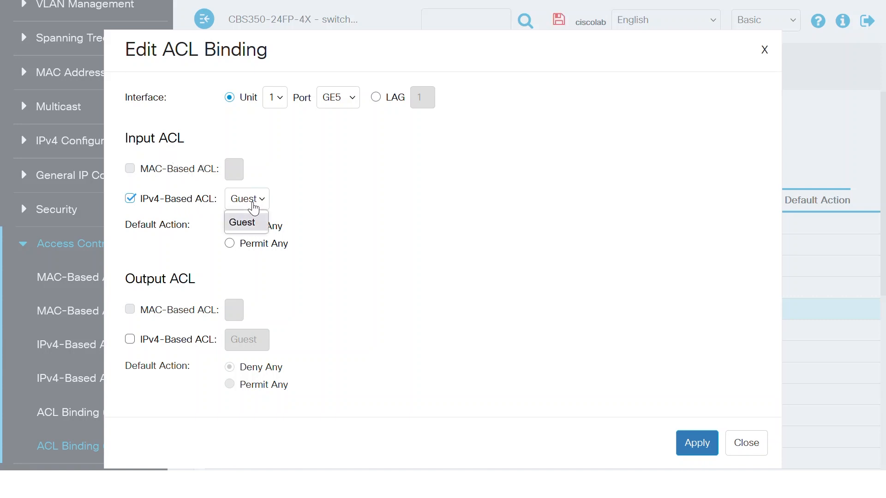
pyautogui.click(254, 208)
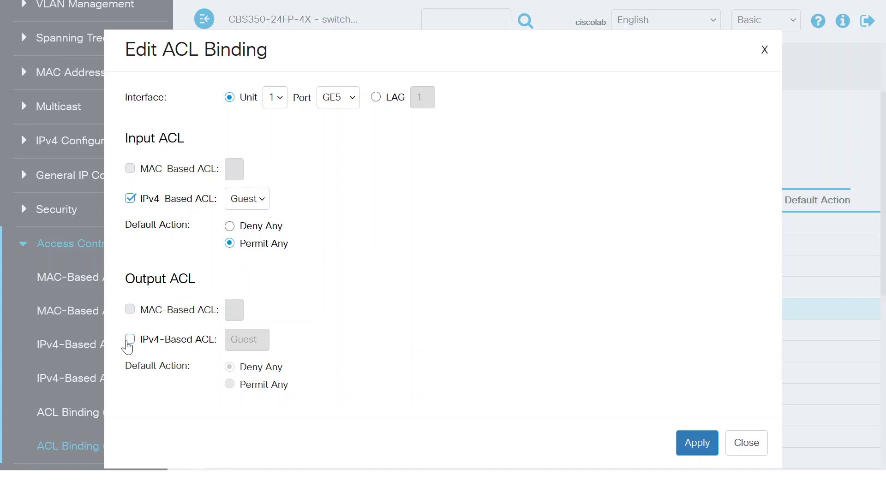
pyautogui.click(130, 340)
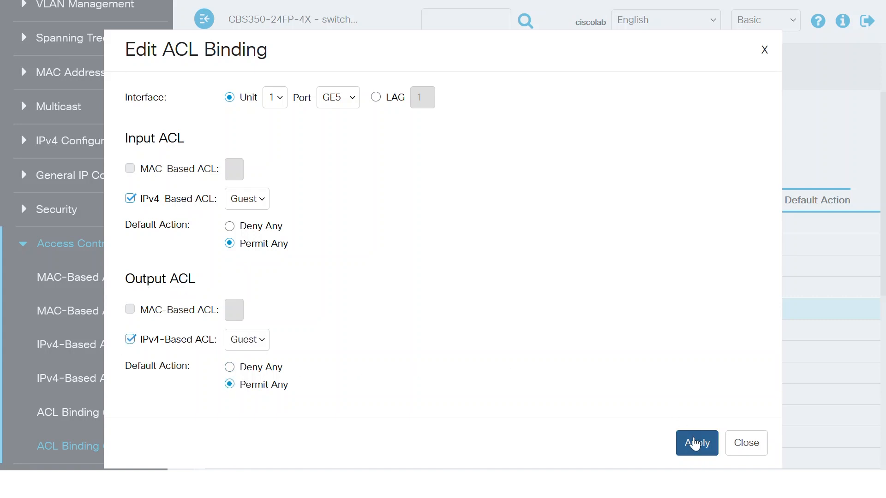
pyautogui.click(696, 443)
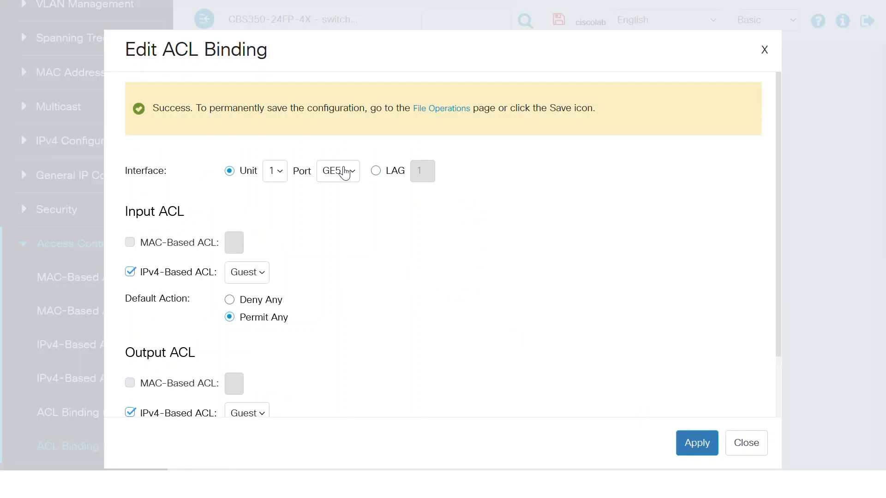
# - Bind the Guest IPv4-based ACL to port GE7 for input and output with default action Permit Any, apply it and close the dialog
pyautogui.click(350, 171)
pyautogui.click(332, 300)
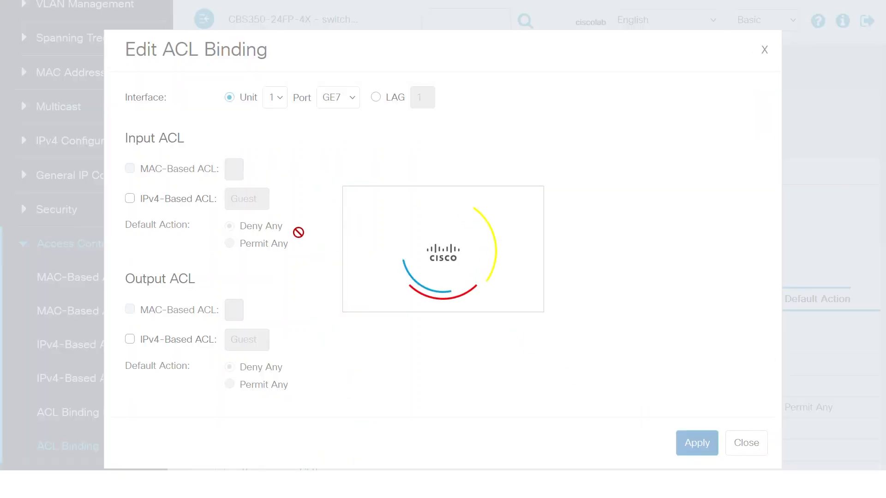
pyautogui.click(130, 199)
pyautogui.click(230, 244)
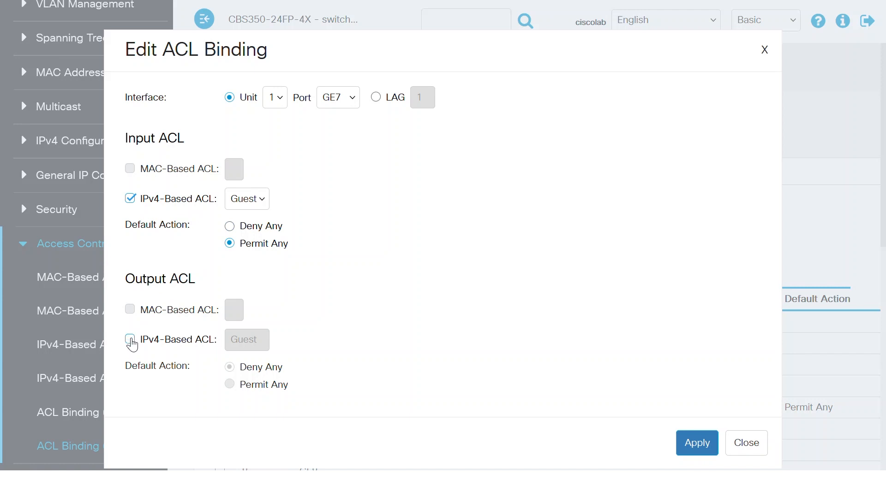
pyautogui.click(130, 340)
pyautogui.click(229, 384)
pyautogui.click(691, 443)
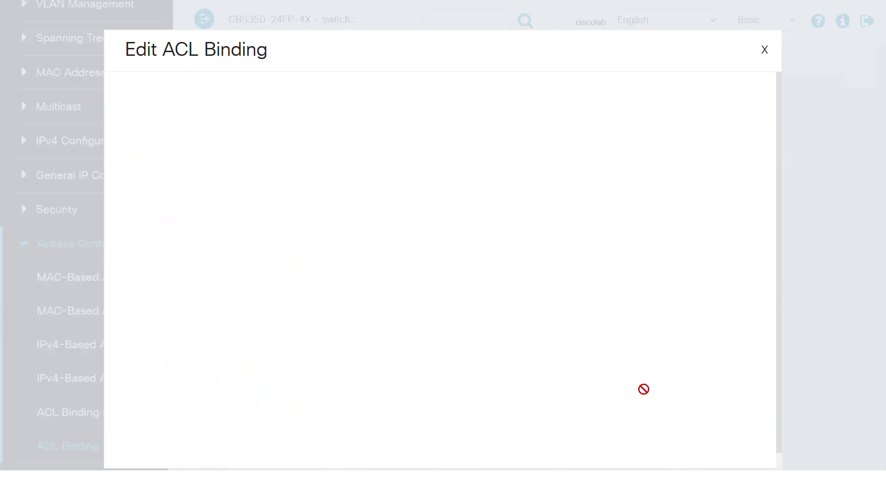
pyautogui.click(744, 441)
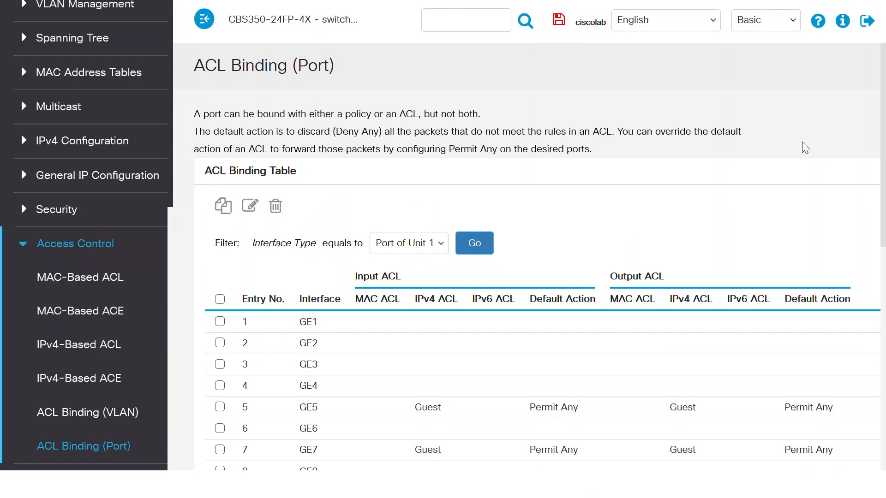
pyautogui.scroll(-2, 858, 120)
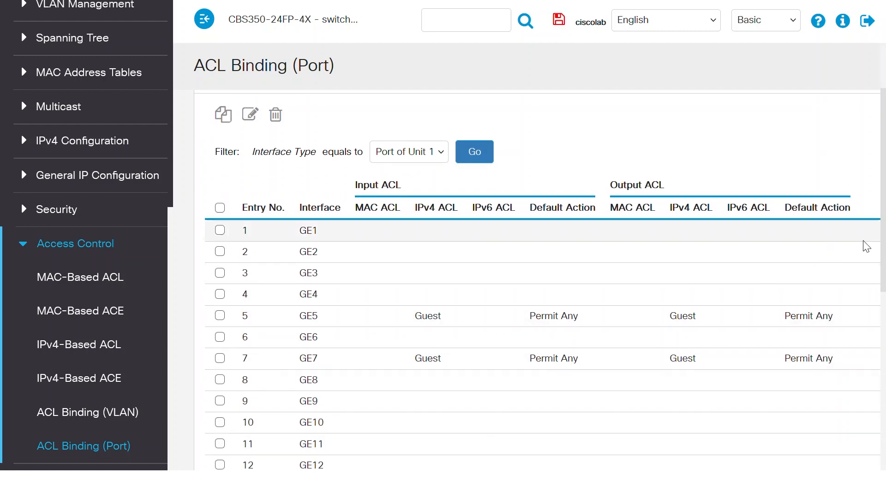
pyautogui.moveTo(883, 257); pyautogui.dragTo(874, 175)
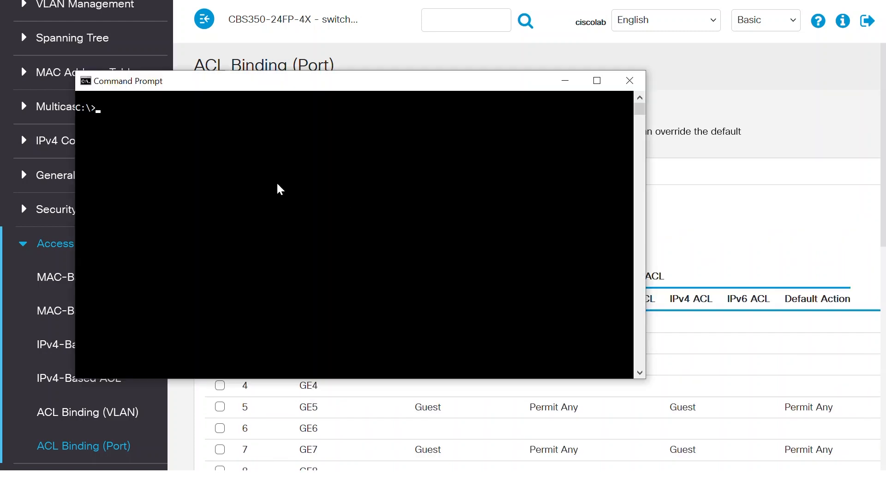
# - Switch to the Command Prompt and run ipconfig to examine the IP settings of the computer's network adapters
pyautogui.click(276, 183)
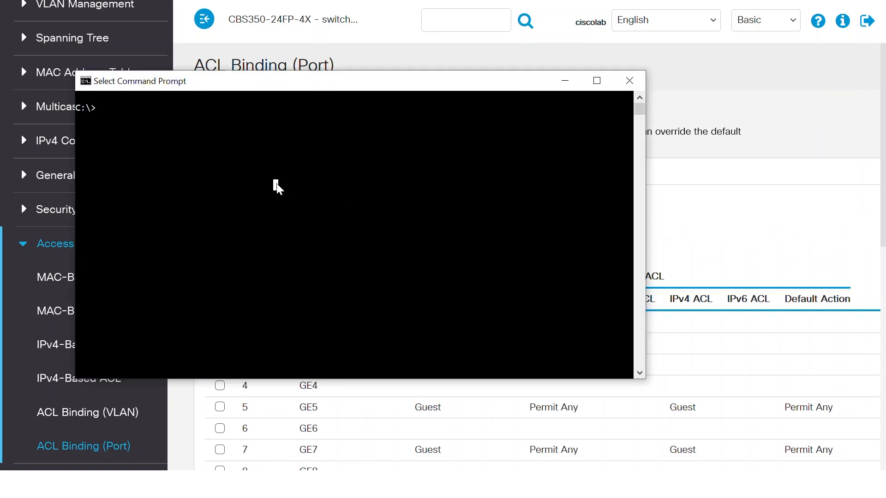
pyautogui.press('Escape')
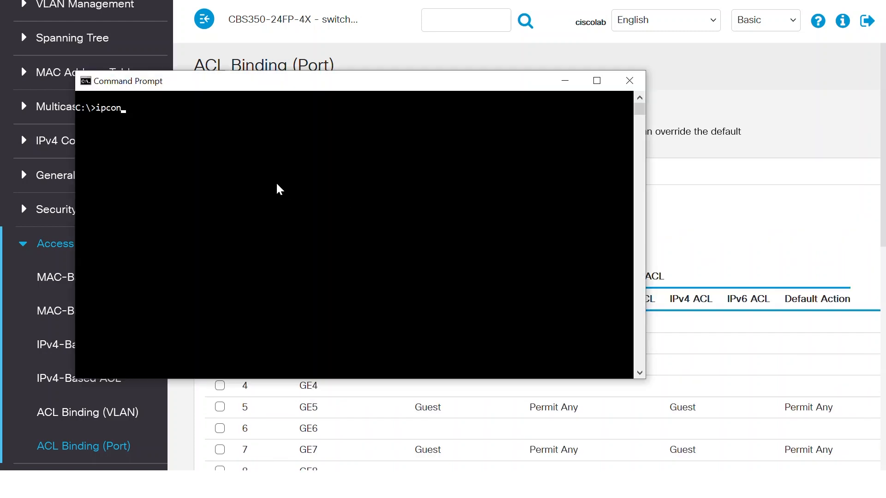
pyautogui.press('Return')
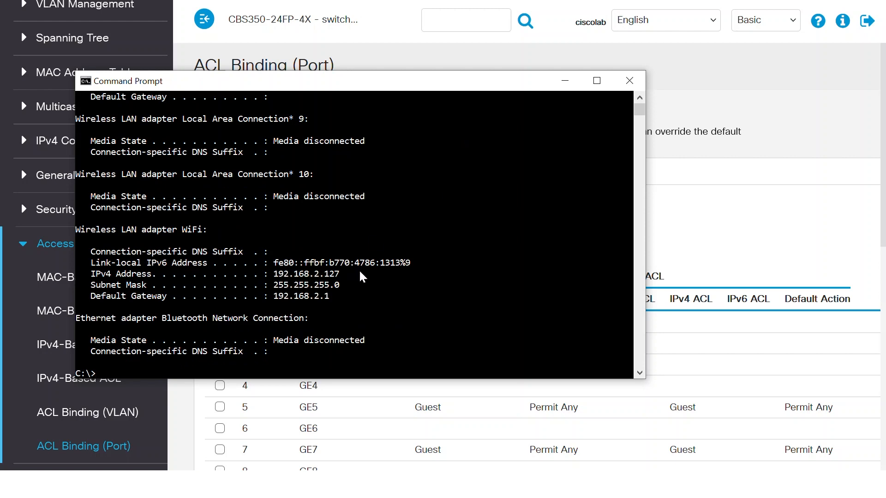
pyautogui.scroll(7, 640, 98)
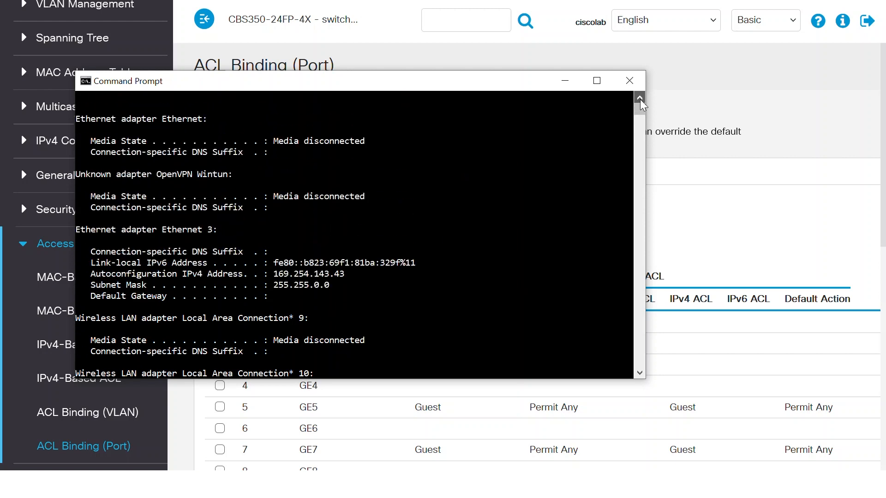
pyautogui.scroll(-5, 644, 372)
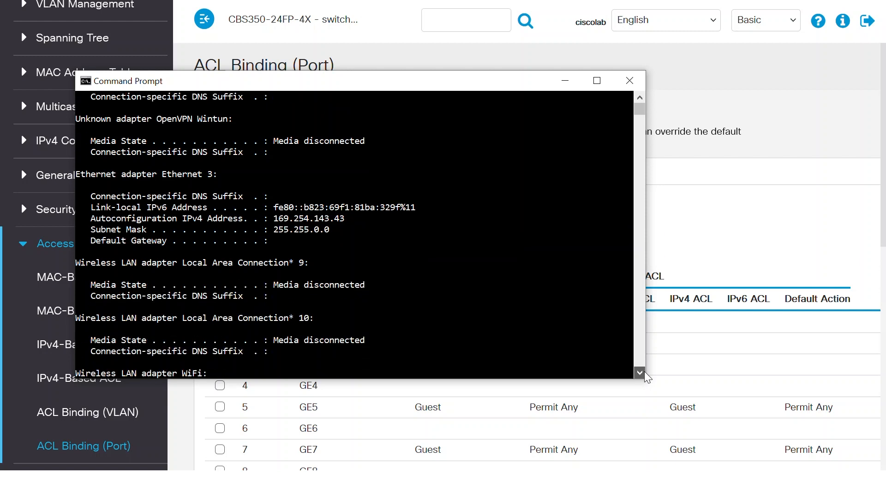
pyautogui.scroll(-3, 645, 372)
# - Ping 192.168.1.107 to test whether the guest client can reach the internal network
pyautogui.write('pi')
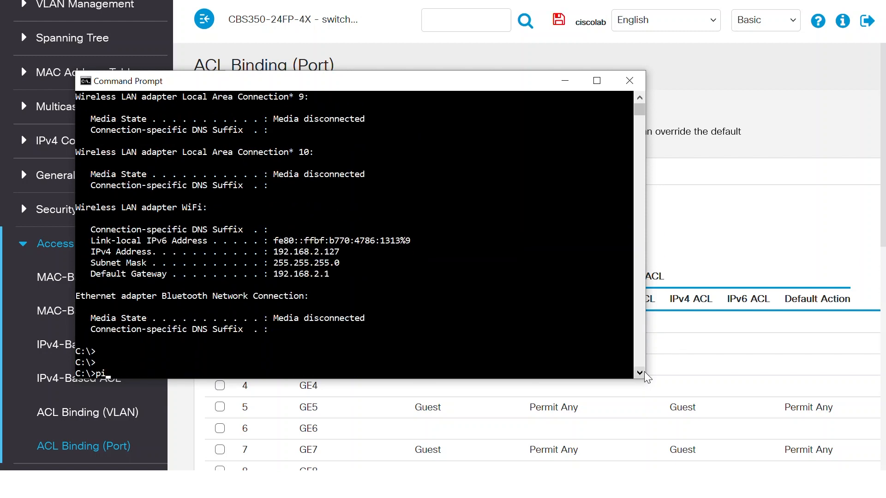
pyautogui.write('ng 192.168.1.107')
pyautogui.press('Return')
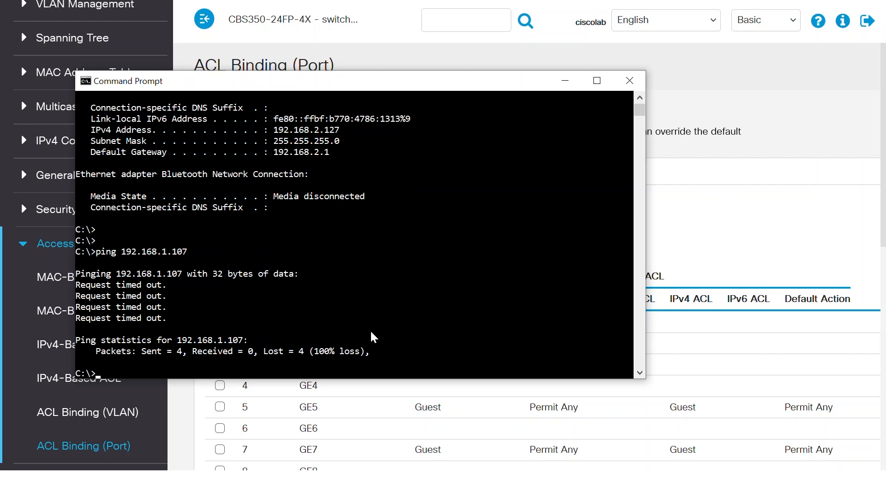